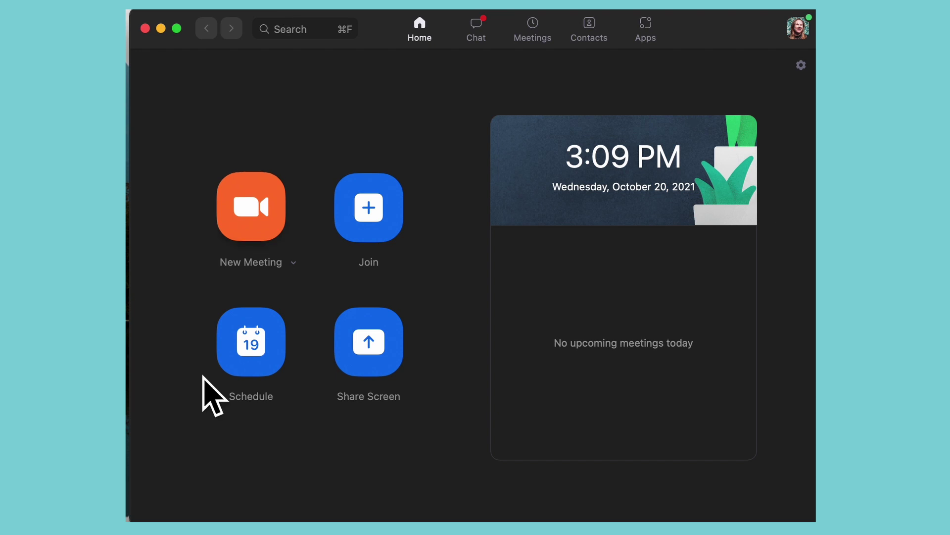
Start a new video meeting and show the Record on this Computer / Record to the Cloud choices
click(239, 212)
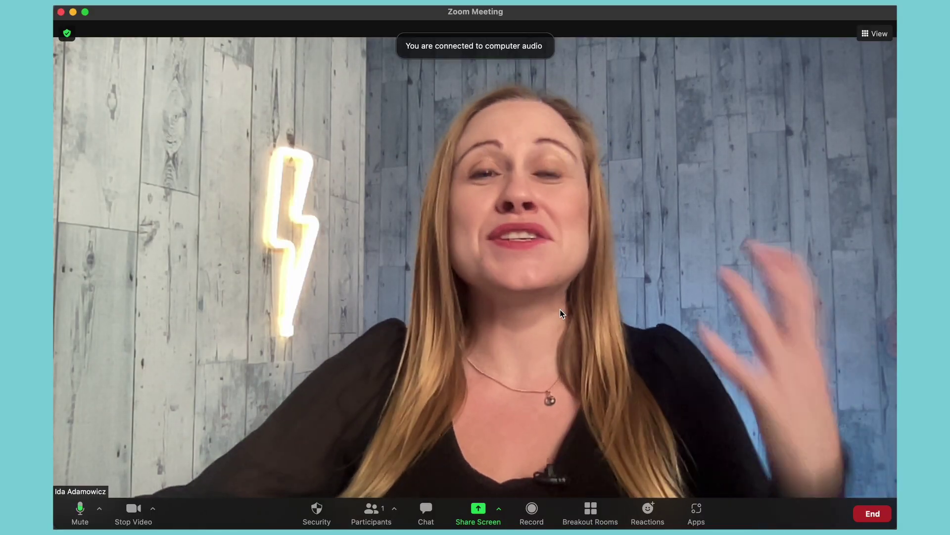
click(532, 510)
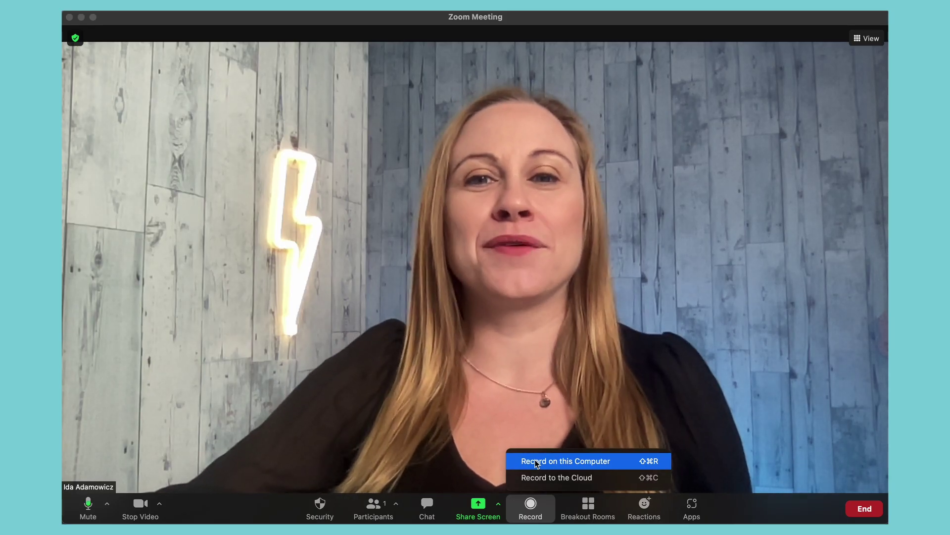
Start recording on this computer and bring up the Share Screen picker
click(536, 462)
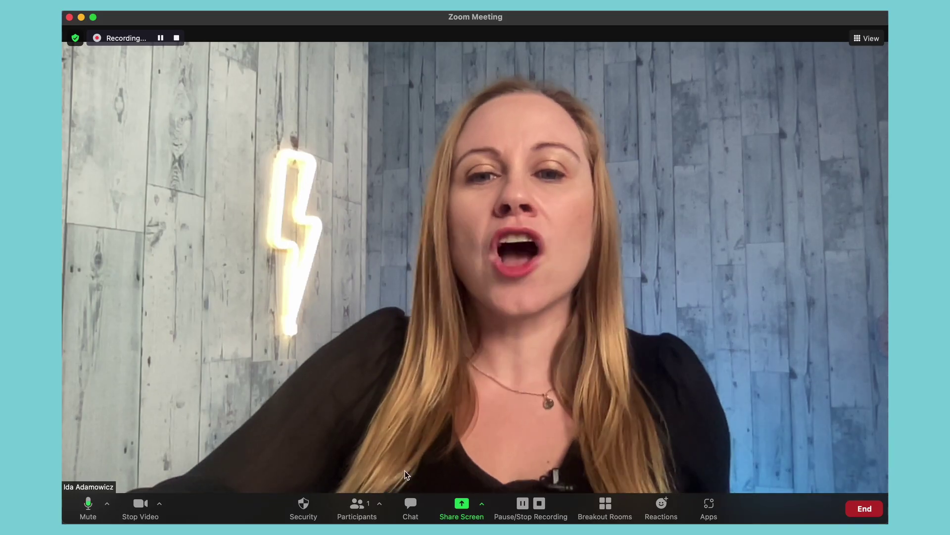
click(458, 506)
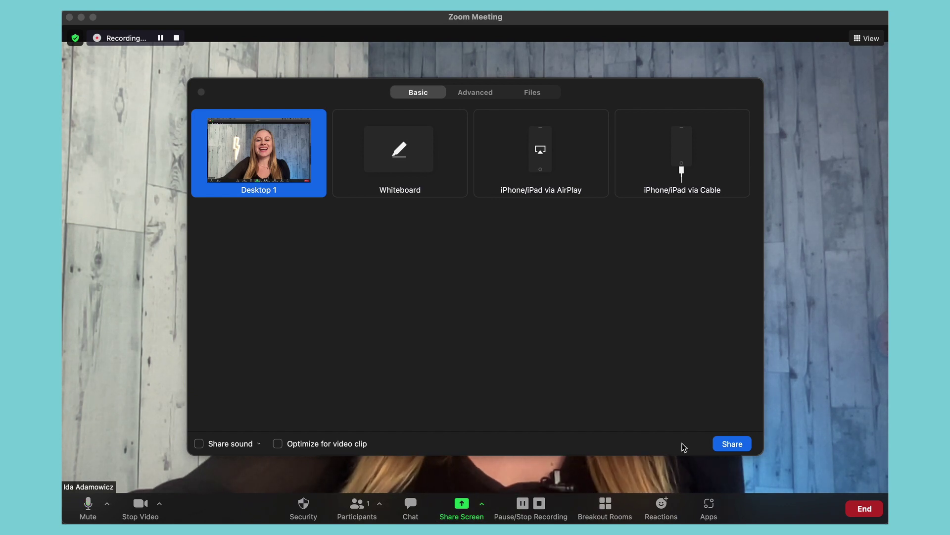
Share Desktop 1 with the meeting and launch a new Chrome window from the Dock
click(731, 444)
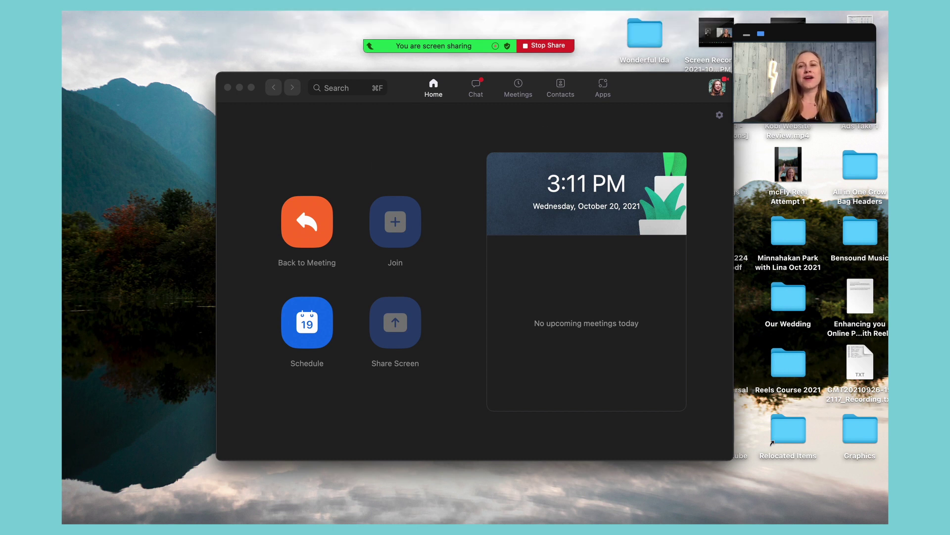
mouse_move(69, 153)
click(69, 84)
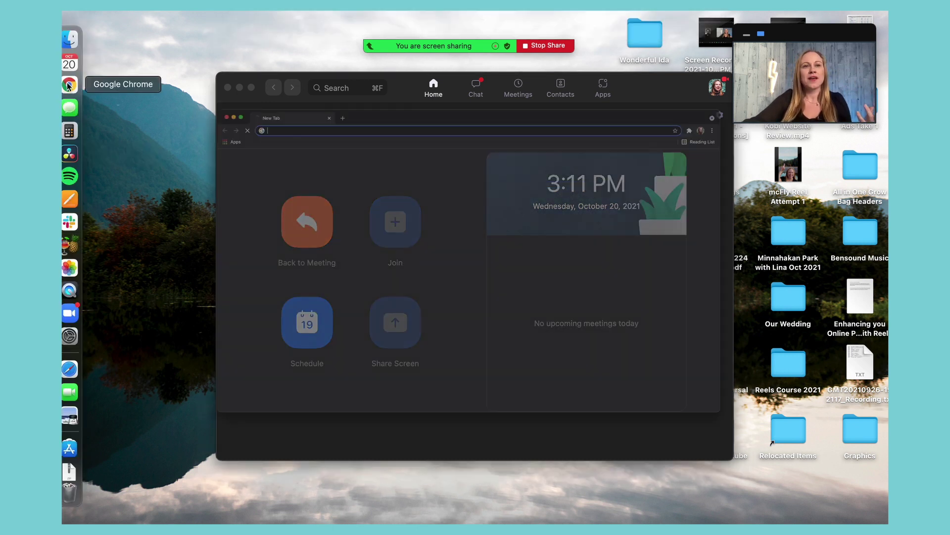
Load canva.com and open the Clarity - Brain Dump presentation
text(canva.com/folder/all-designs)
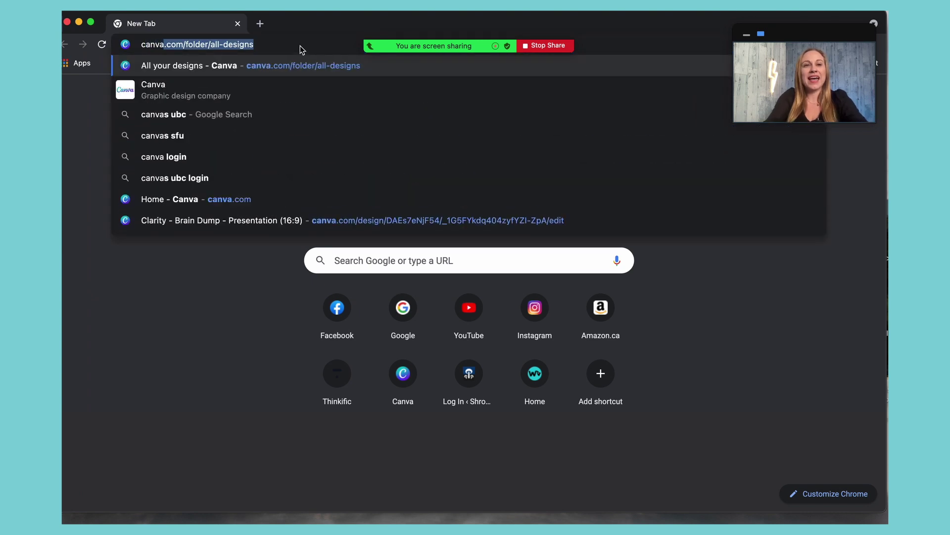
key(Return)
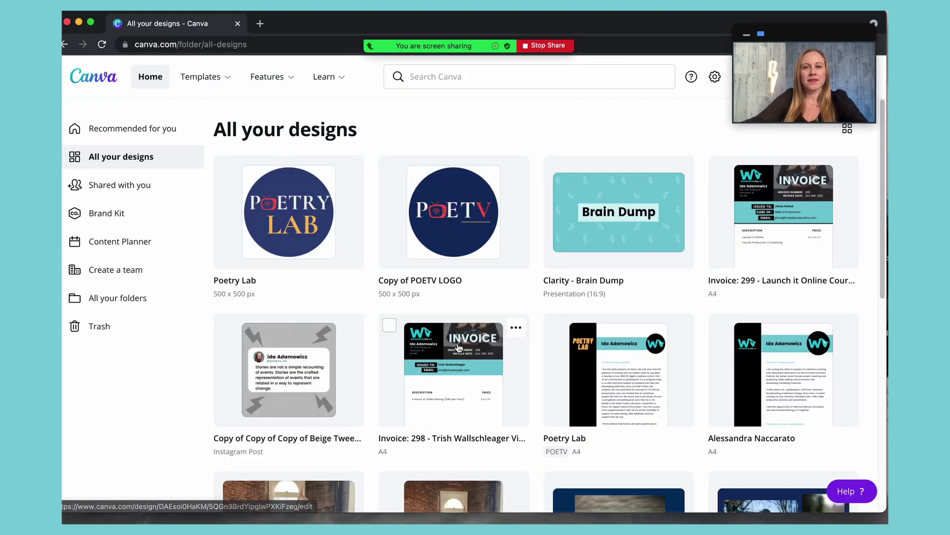
scroll(530, 317, down, 1)
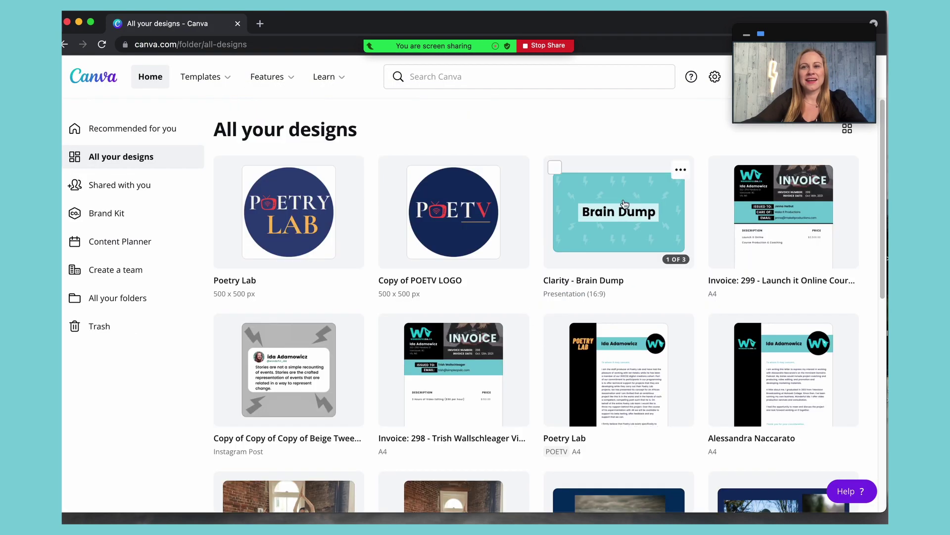
click(625, 198)
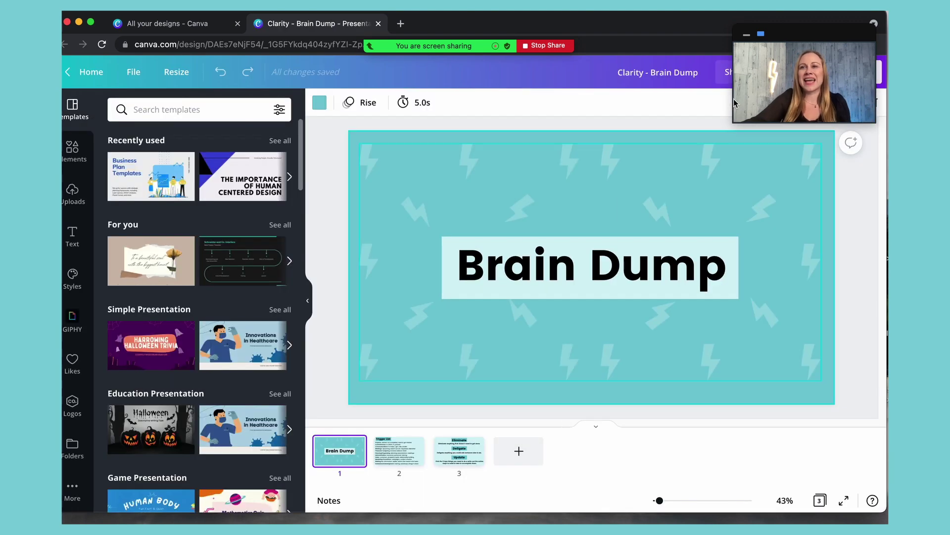
Present the deck full screen, keeping the webcam video clear of the slide title
drag(810, 34, 766, 152)
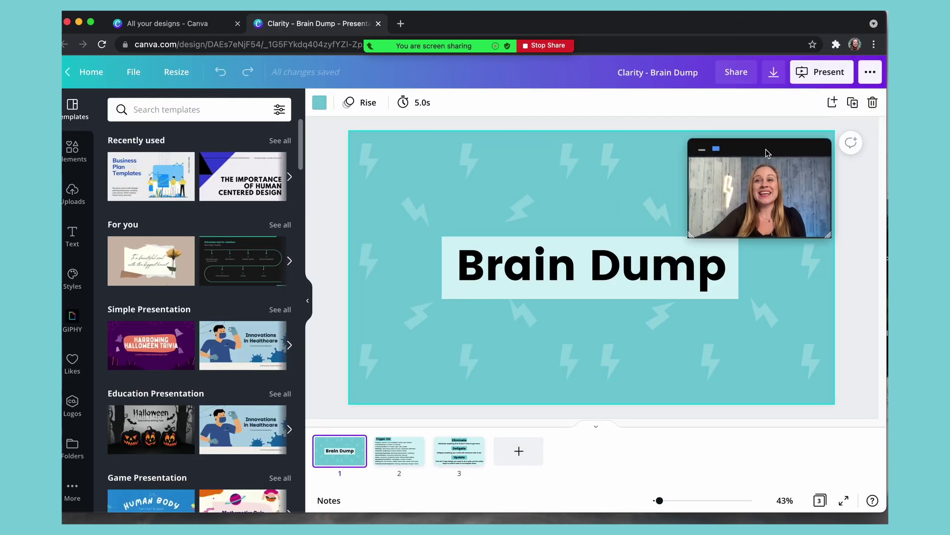
click(825, 75)
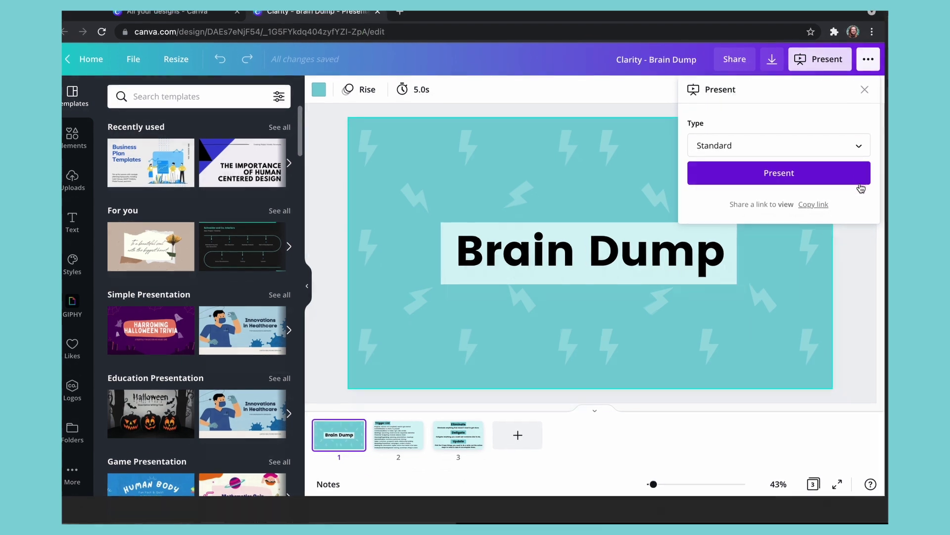
click(852, 176)
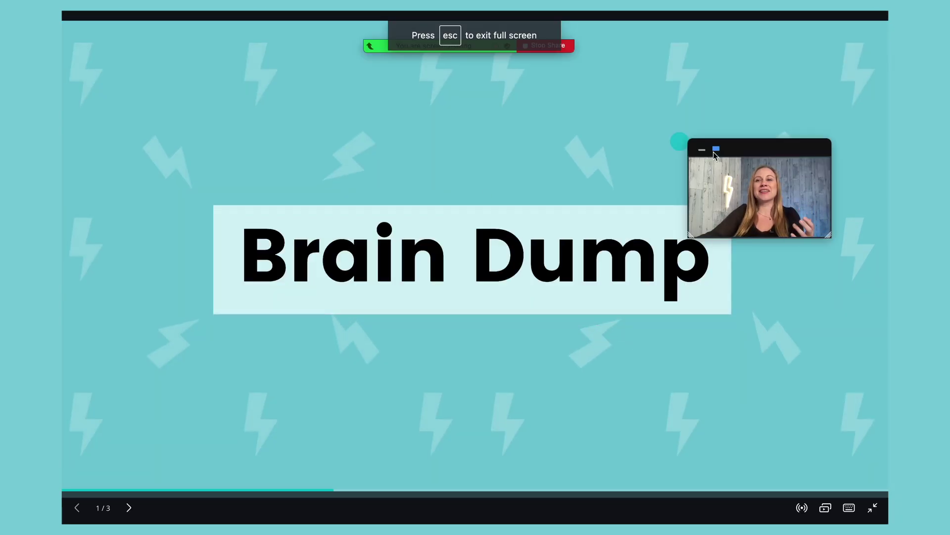
drag(770, 150, 810, 35)
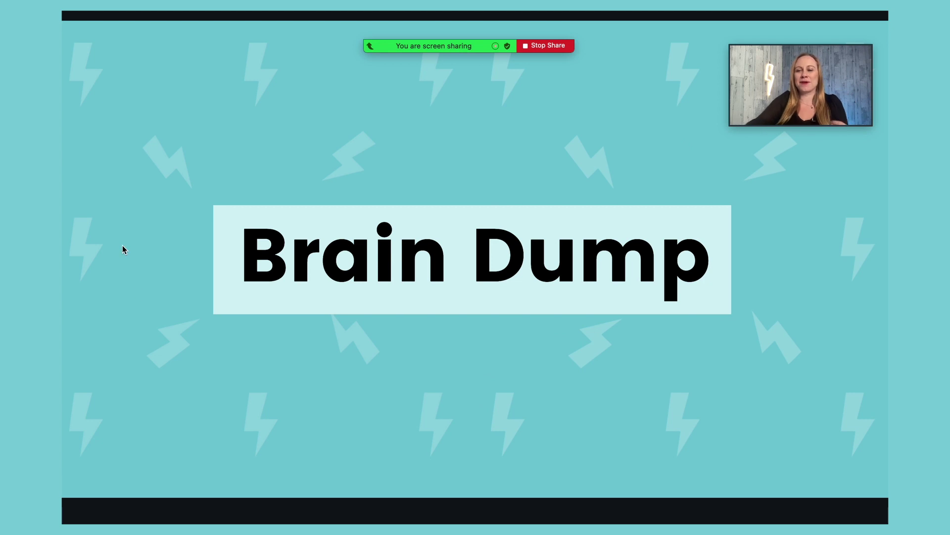
Advance to the Trigger List slide and hide your own video thumbnail
click(536, 384)
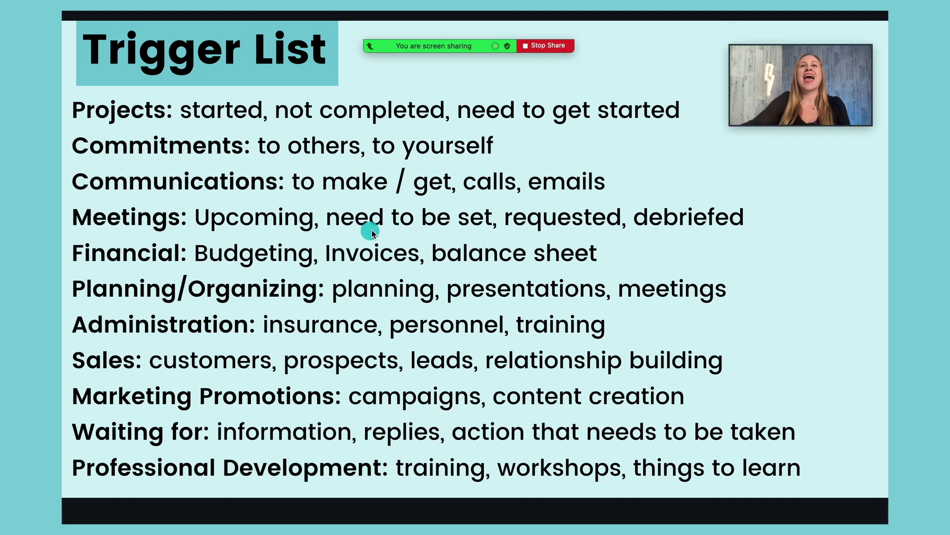
mouse_move(828, 56)
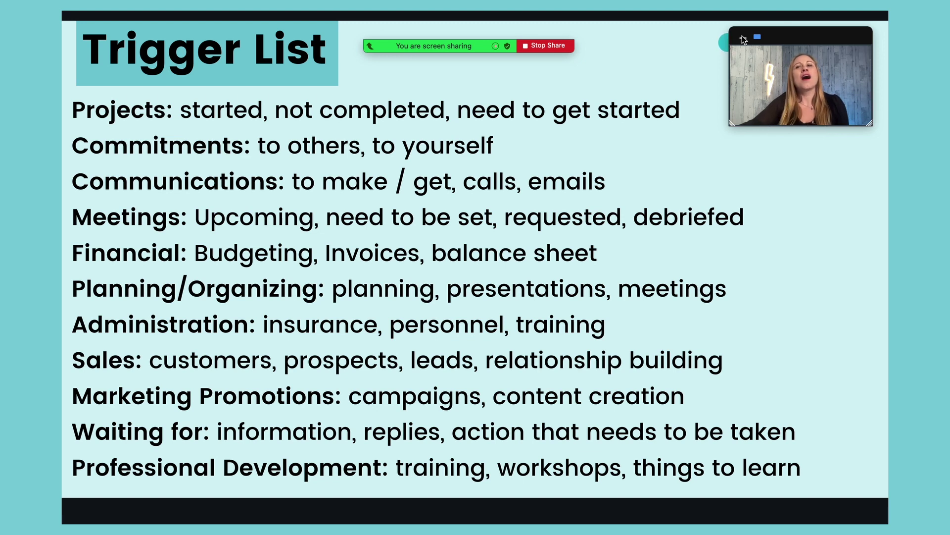
click(742, 40)
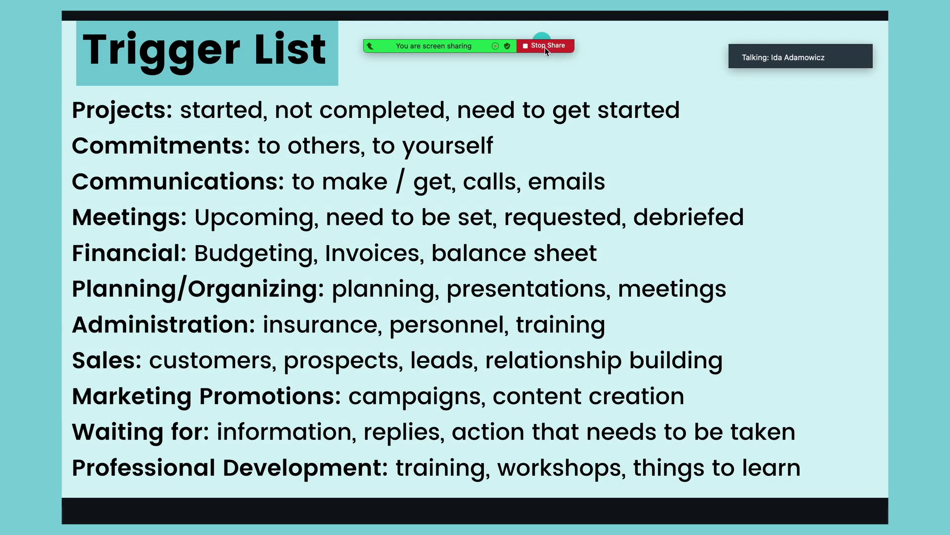
Stop sharing the Canva screen and return to the still-recording meeting window
click(546, 47)
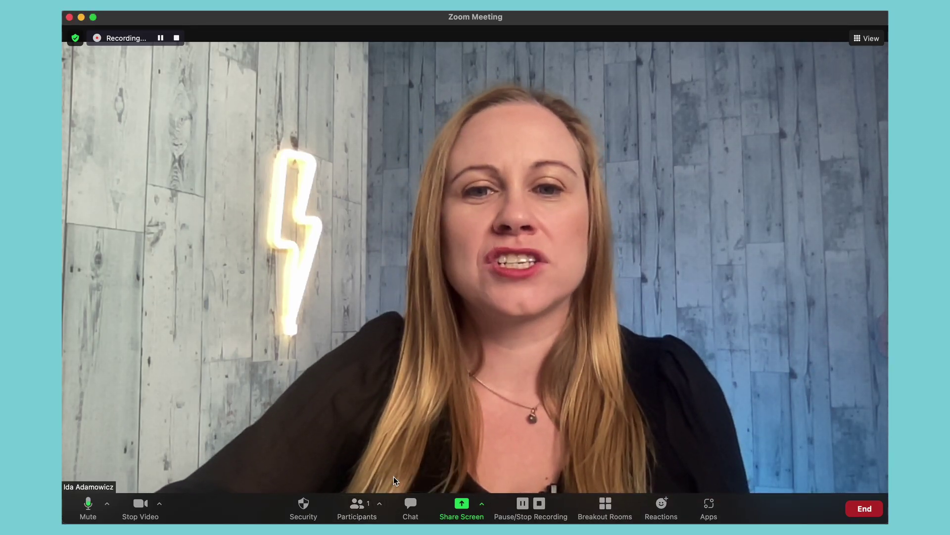
key(super+i)
In the Invite window, copy the full invitation, then the invite link
click(372, 407)
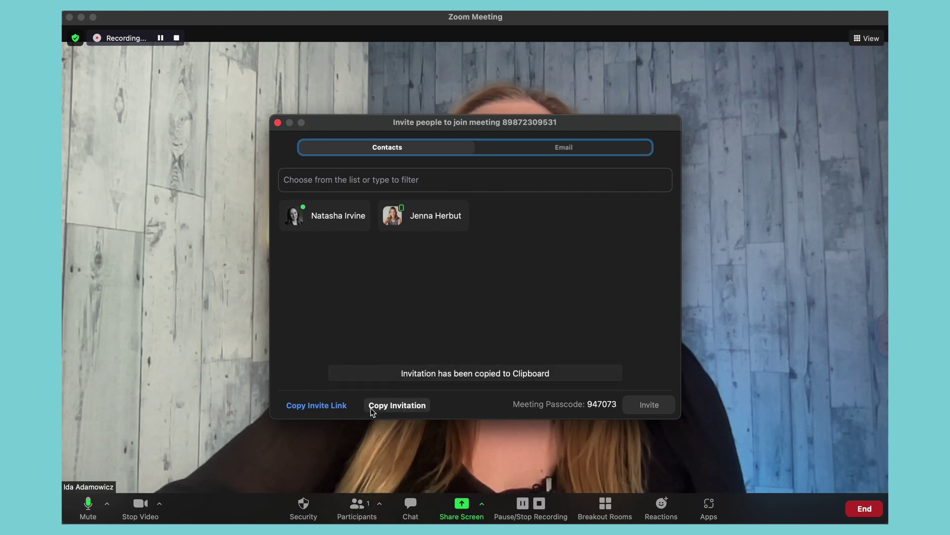
click(321, 409)
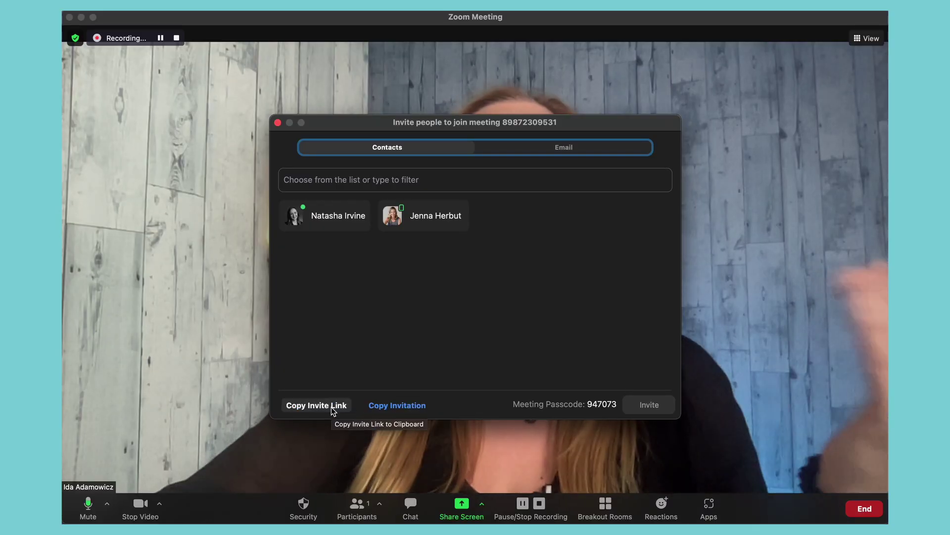
click(331, 407)
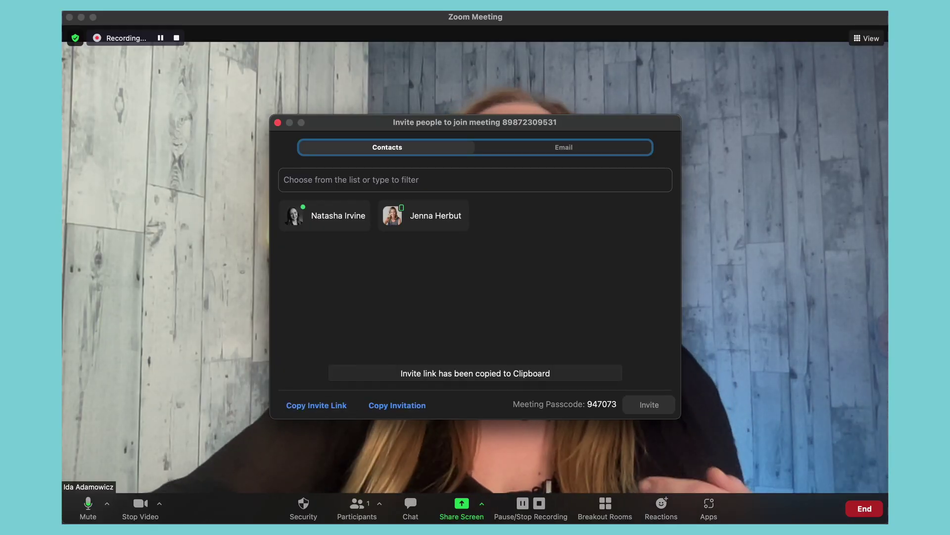
mouse_move(71, 119)
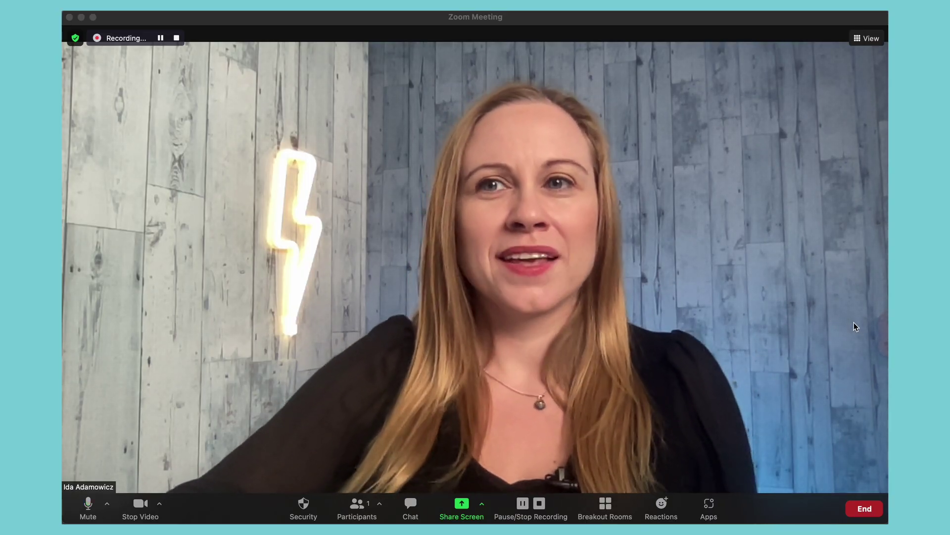
Admit the waiting participant from the waiting room, then pause the recording
click(571, 49)
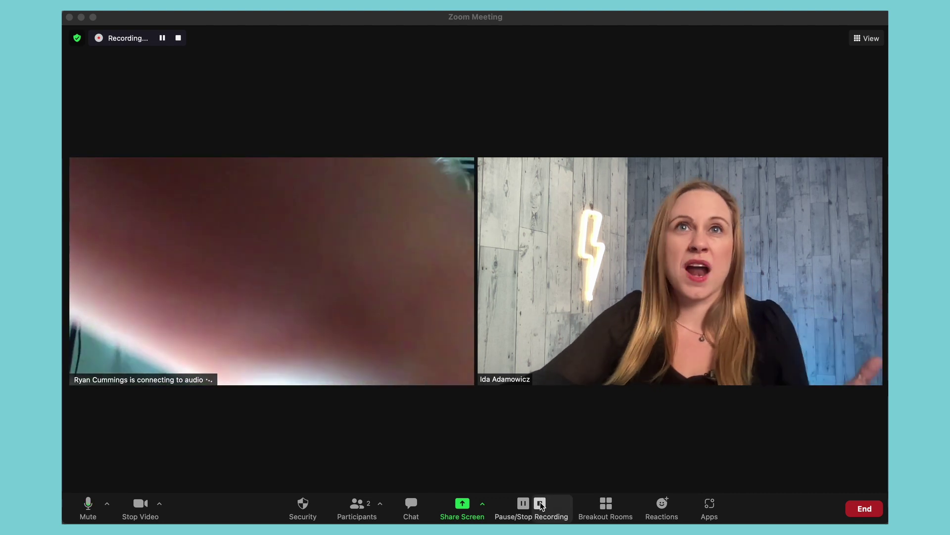
click(521, 504)
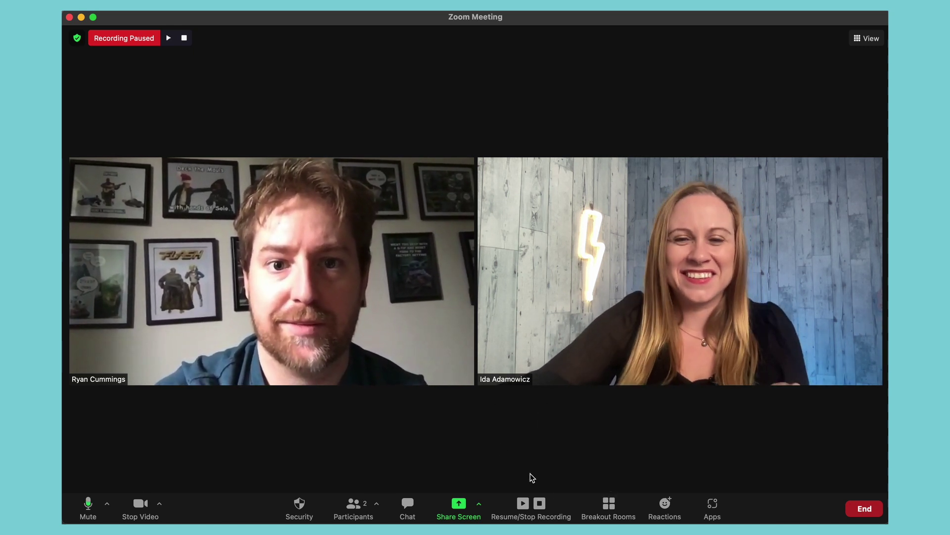
Resume the paused recording with the Resume Recording button
click(524, 502)
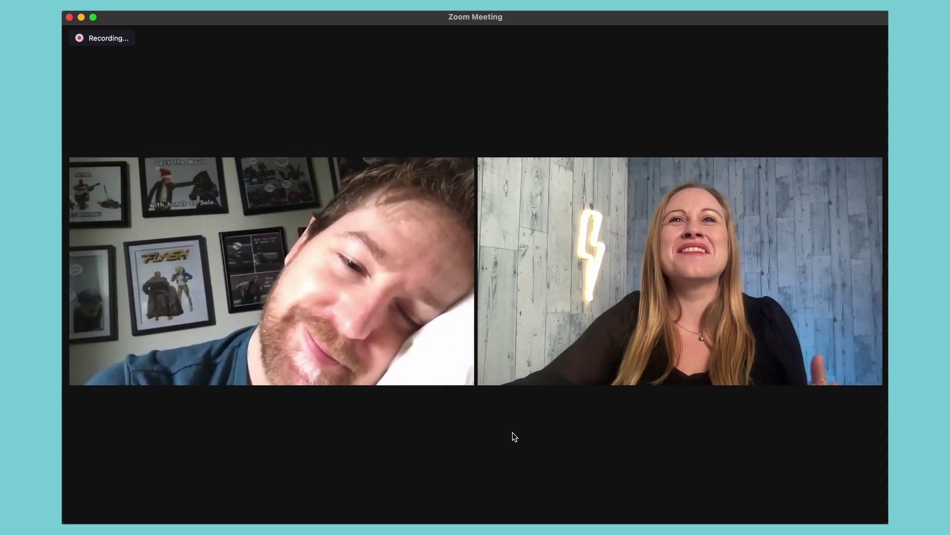
mouse_move(483, 404)
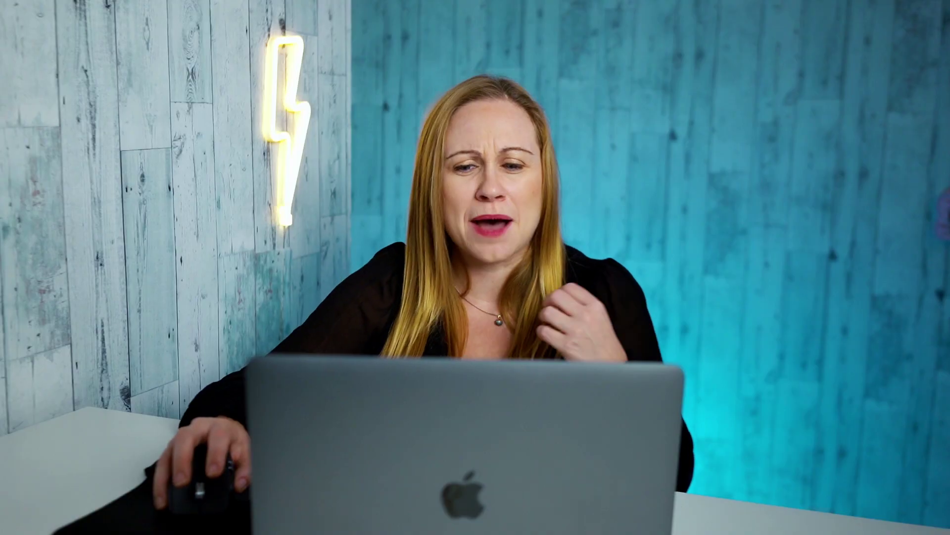
Stop the local recording and restart it with Record to the Cloud
click(539, 504)
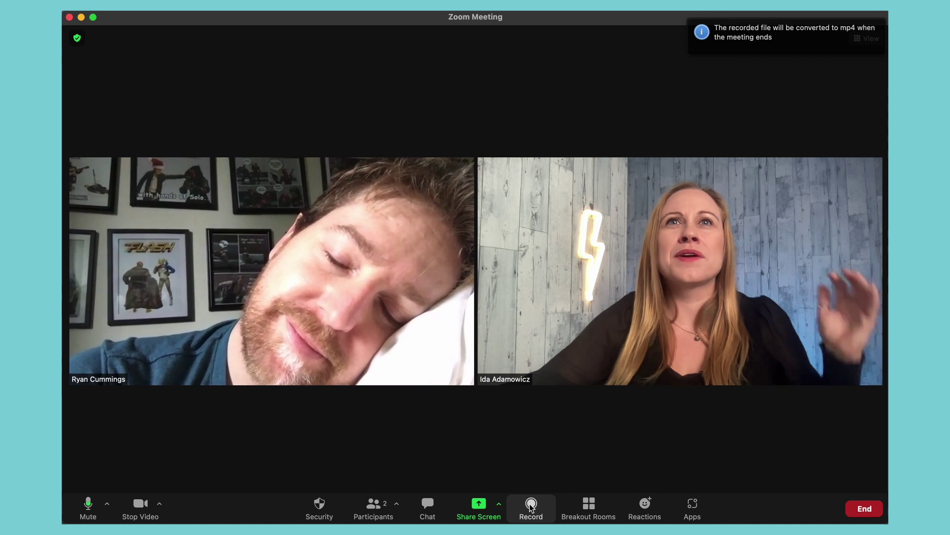
click(531, 505)
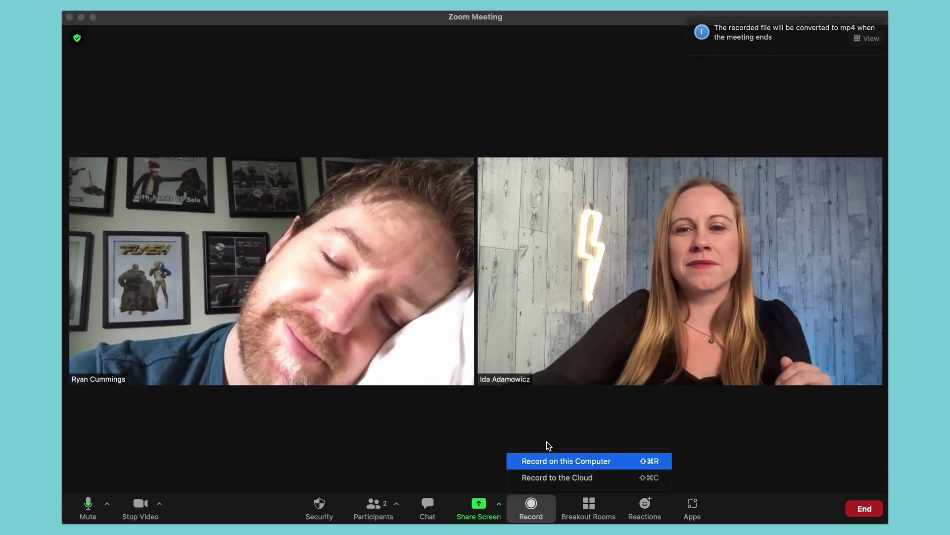
click(547, 478)
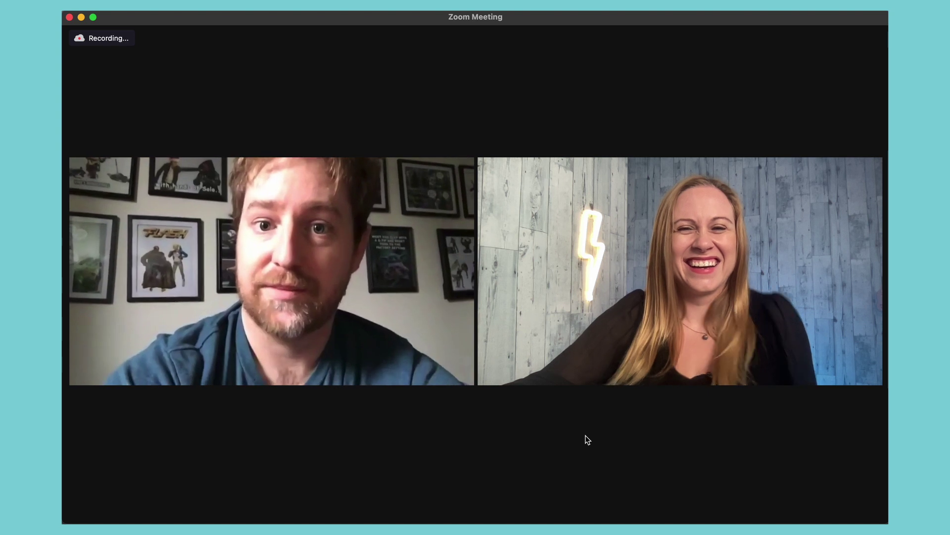
mouse_move(503, 496)
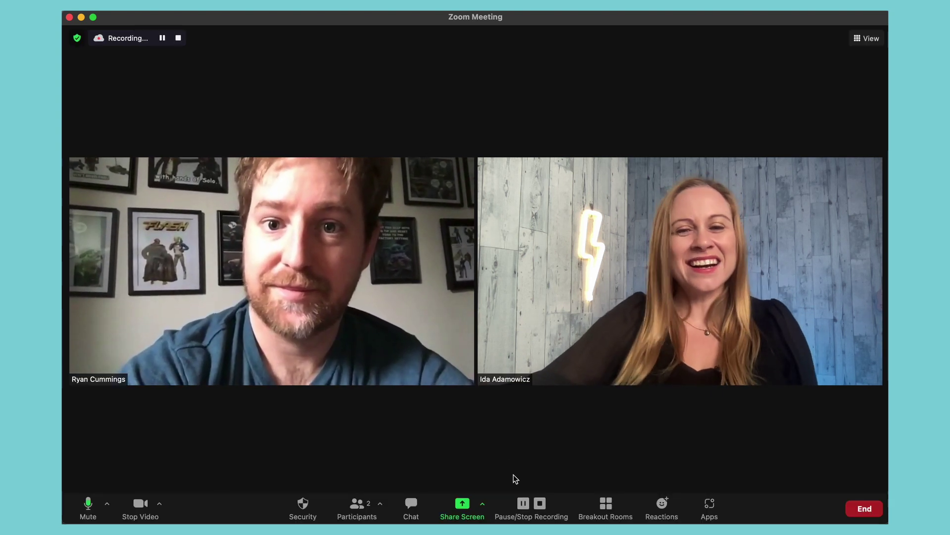
Stop the cloud recording with confirmation, then bring up the end-meeting or leave choices
click(540, 502)
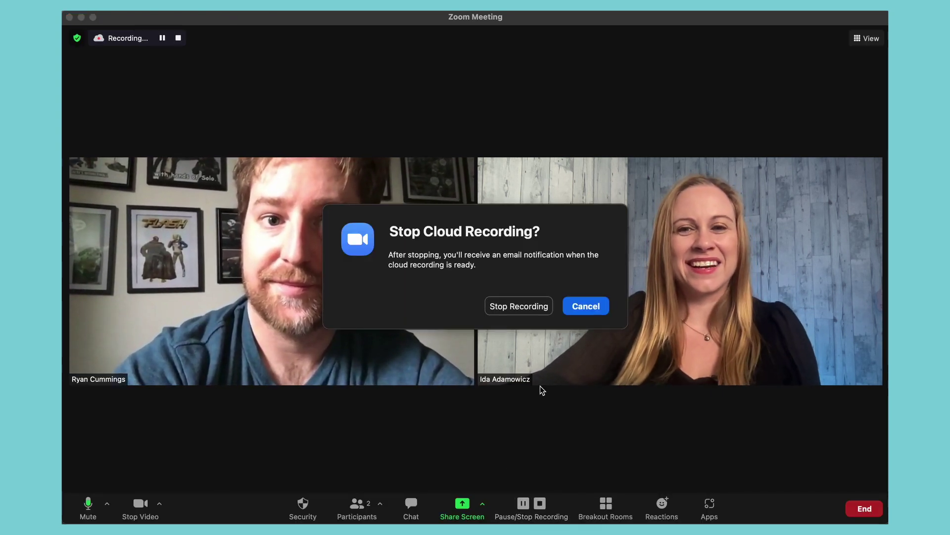
click(522, 303)
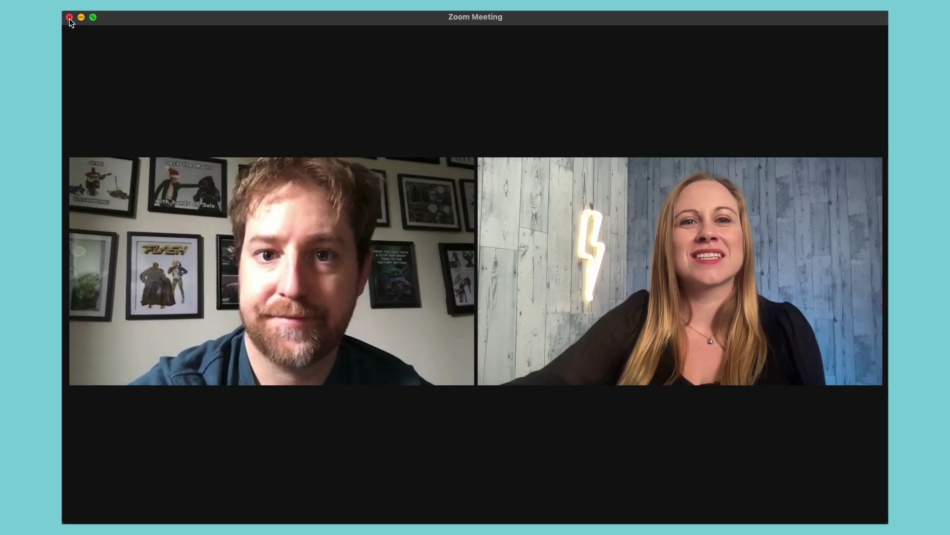
click(69, 17)
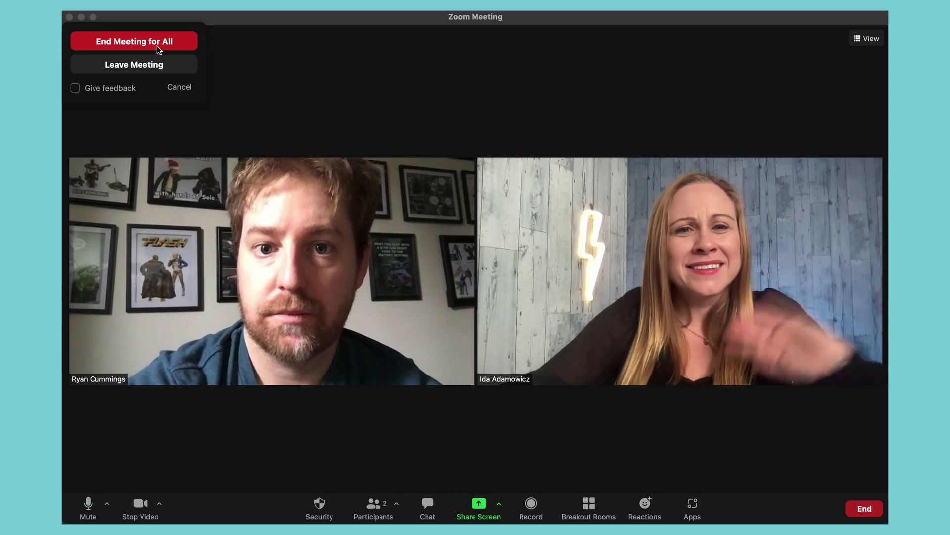
End the Zoom meeting for all participants so the recording begins converting
click(156, 45)
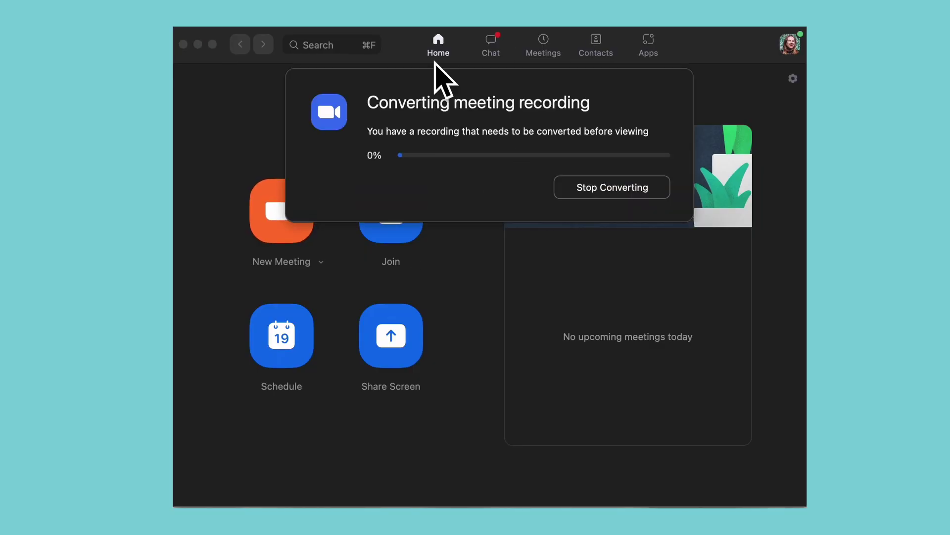